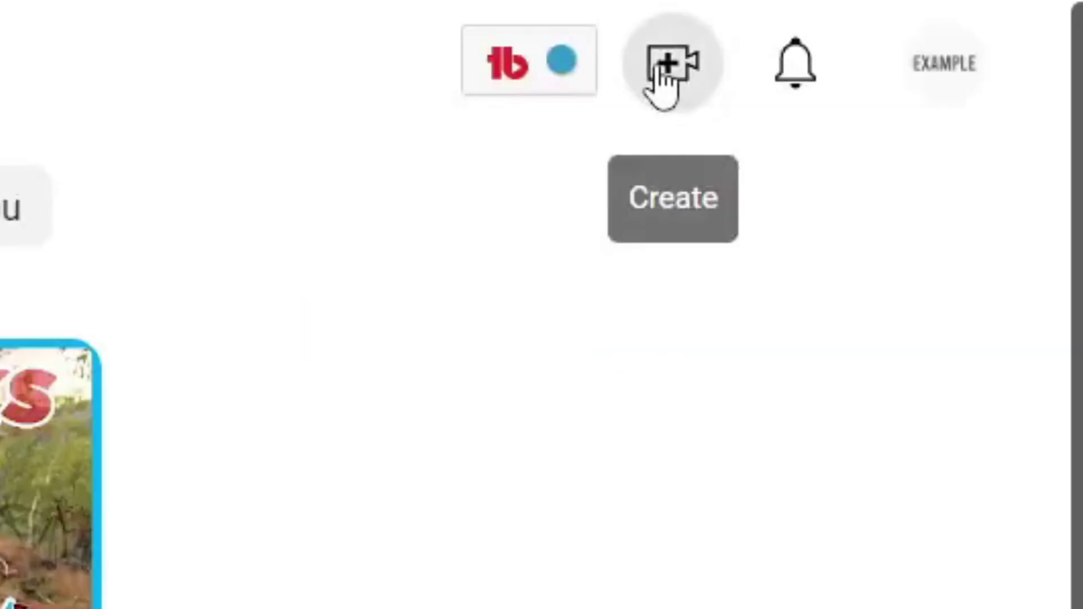
# Step: Try uploading the Sounds file as a YouTube video (rejected as invalid format), then open a new browser tab
pyautogui.click(994, 69)
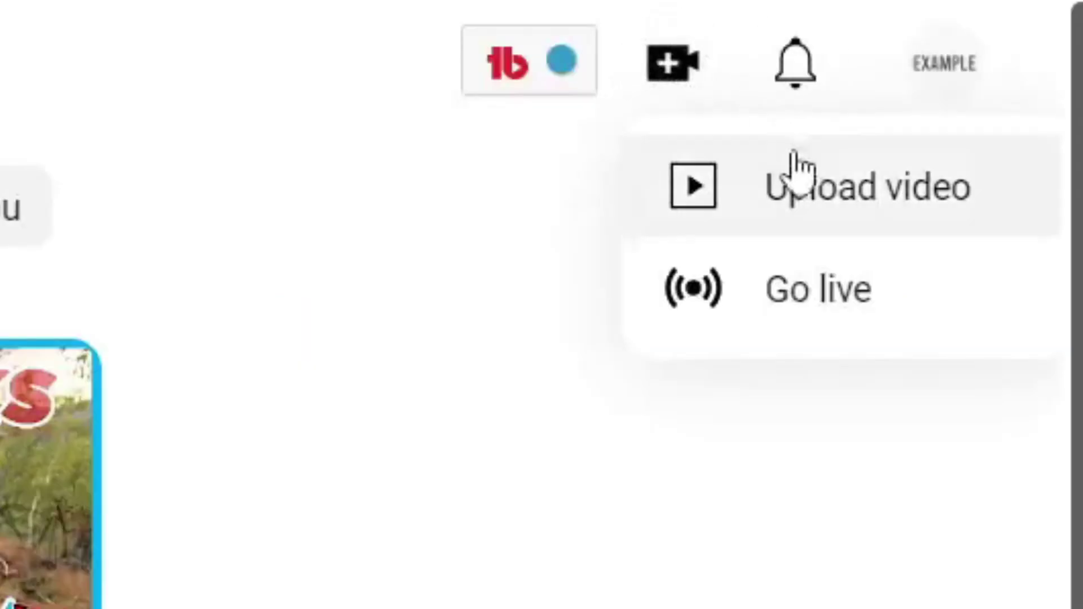
pyautogui.click(806, 195)
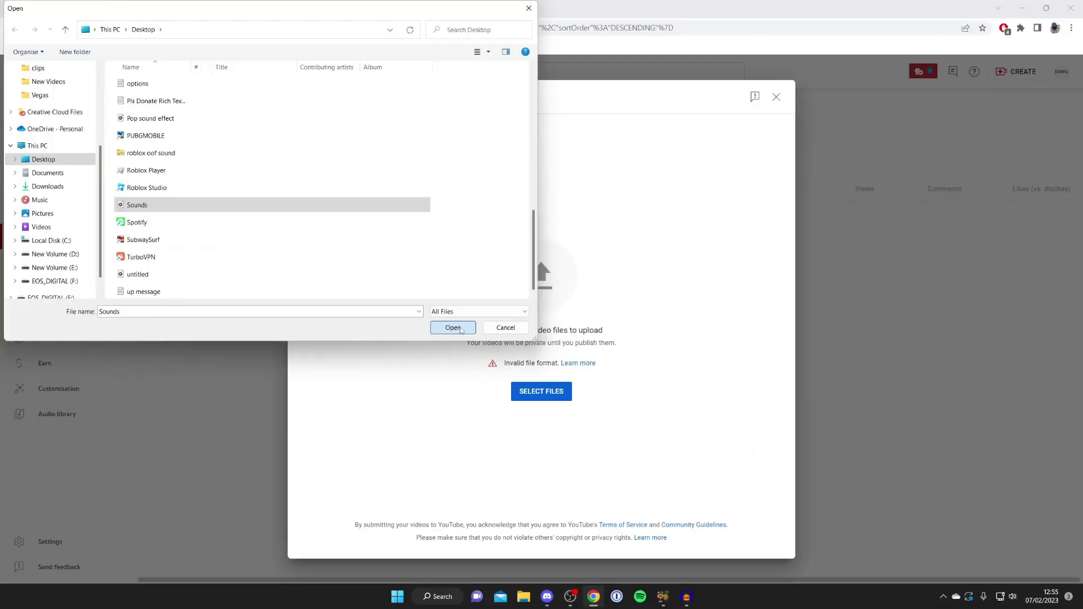
pyautogui.click(813, 580)
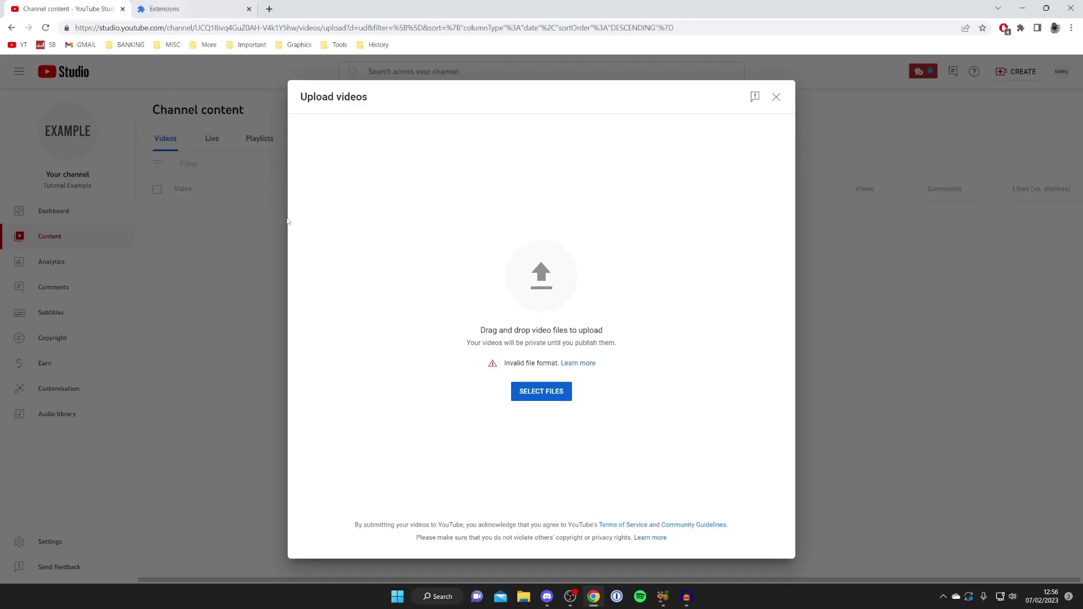
pyautogui.click(269, 9)
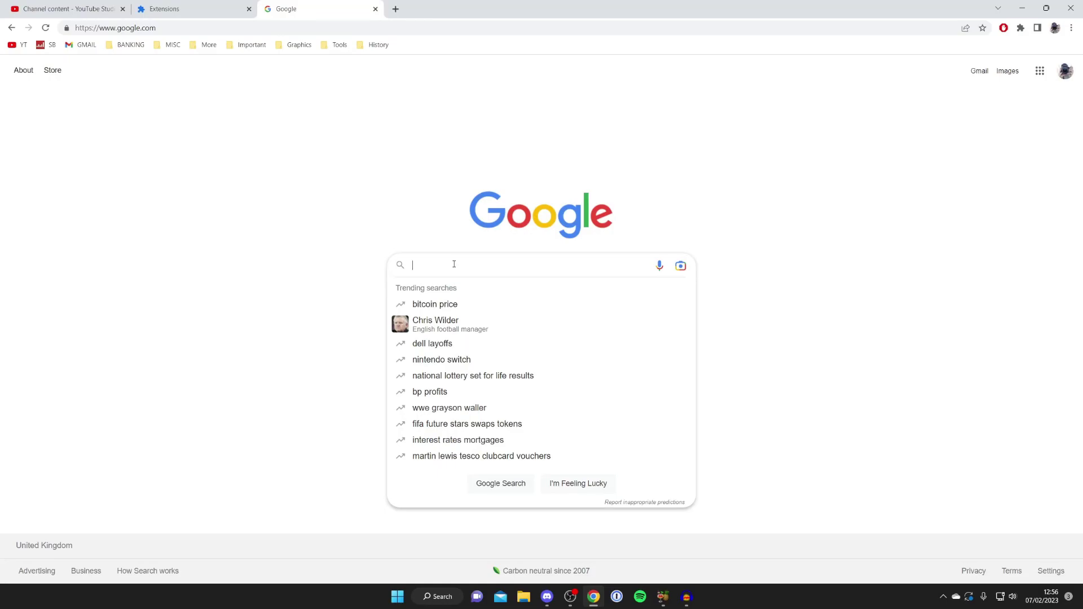
# Step: Search Google for 'capcut'
pyautogui.write('capcut')
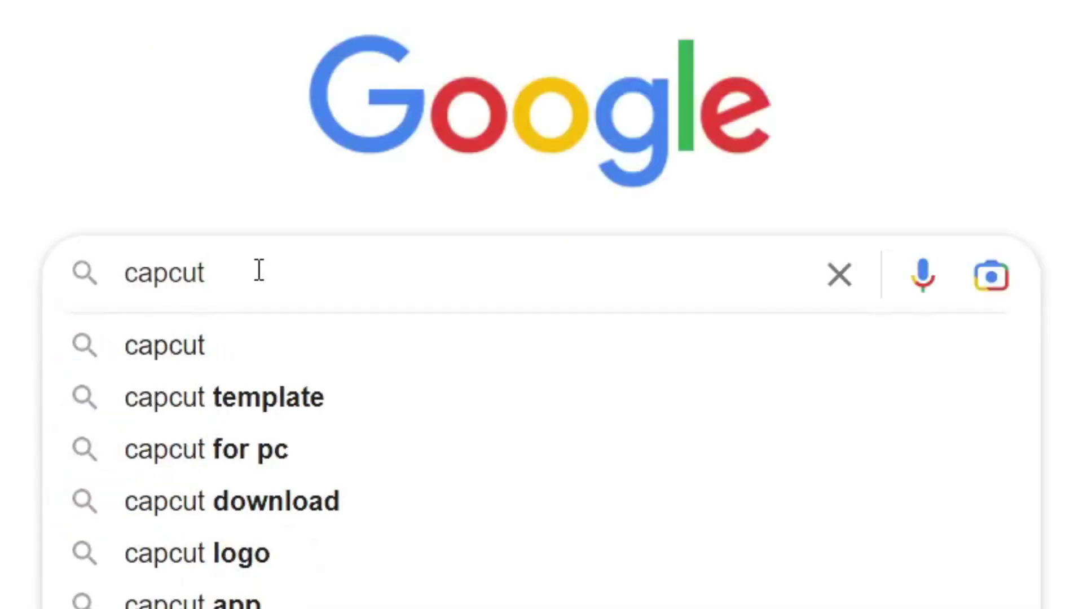
pyautogui.press('Return')
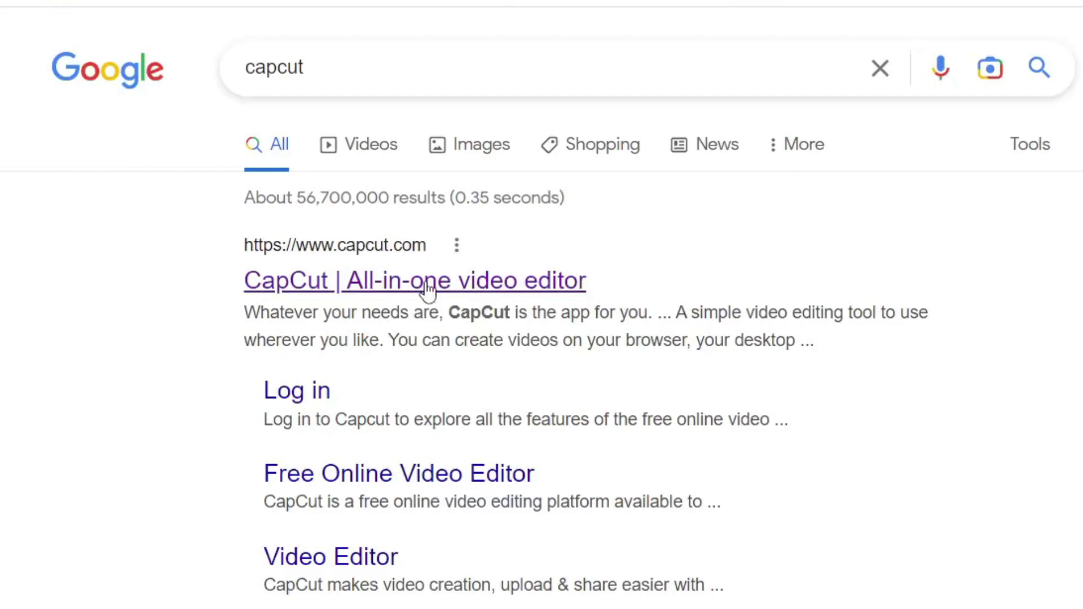
# Step: Go to the CapCut site, choose Edit online, and create a Blank canvas project
pyautogui.click(358, 277)
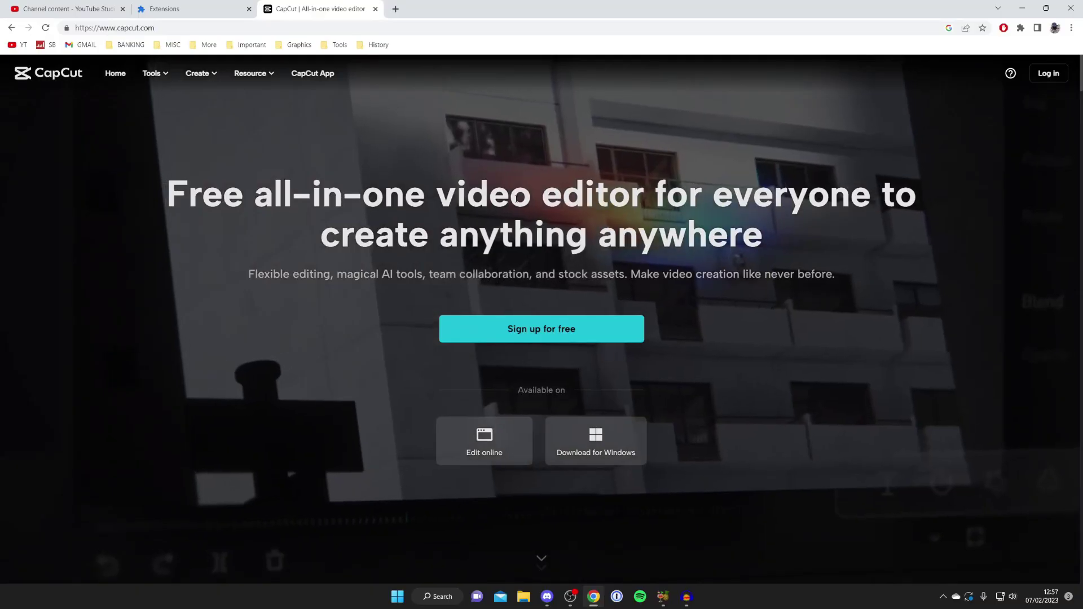
pyautogui.scroll(-2, 515, 198)
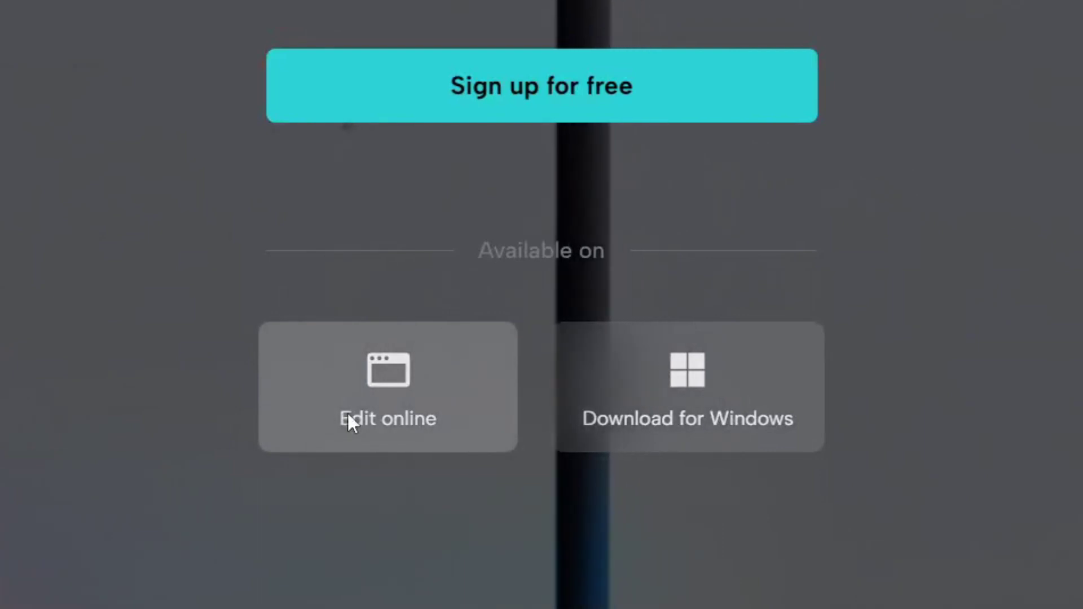
pyautogui.click(348, 415)
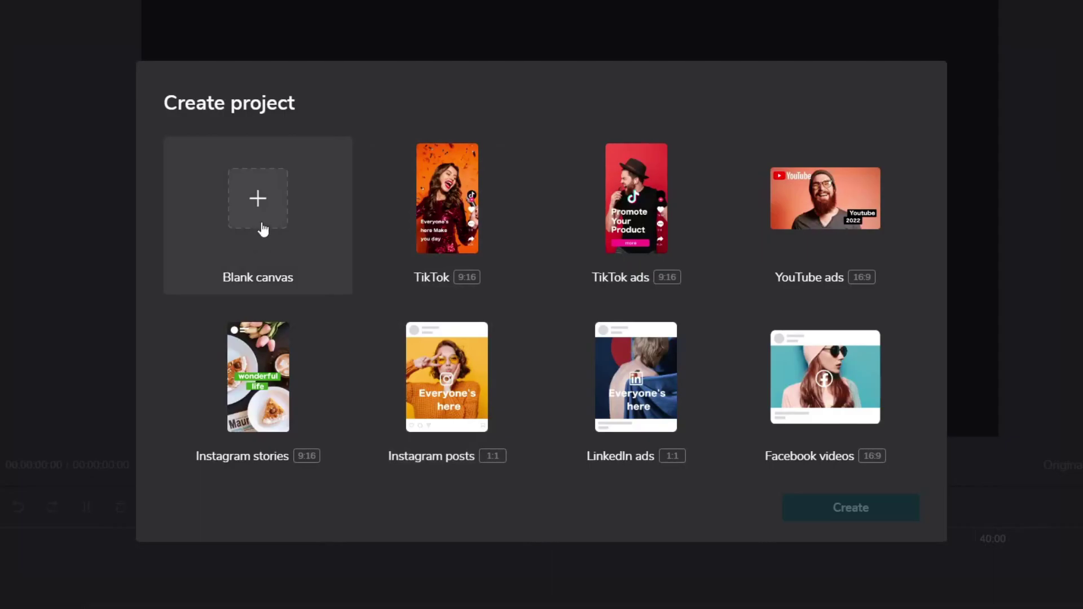
pyautogui.click(266, 226)
pyautogui.click(845, 507)
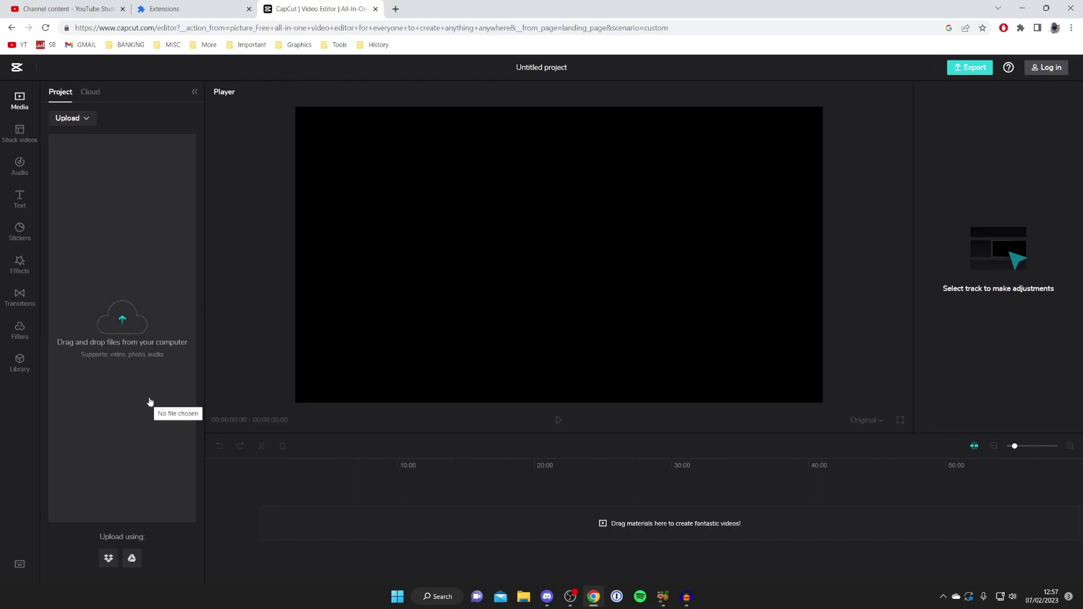
# Step: Upload Sounds.wav to the project media and add it to the timeline
pyautogui.click(140, 335)
pyautogui.click(373, 230)
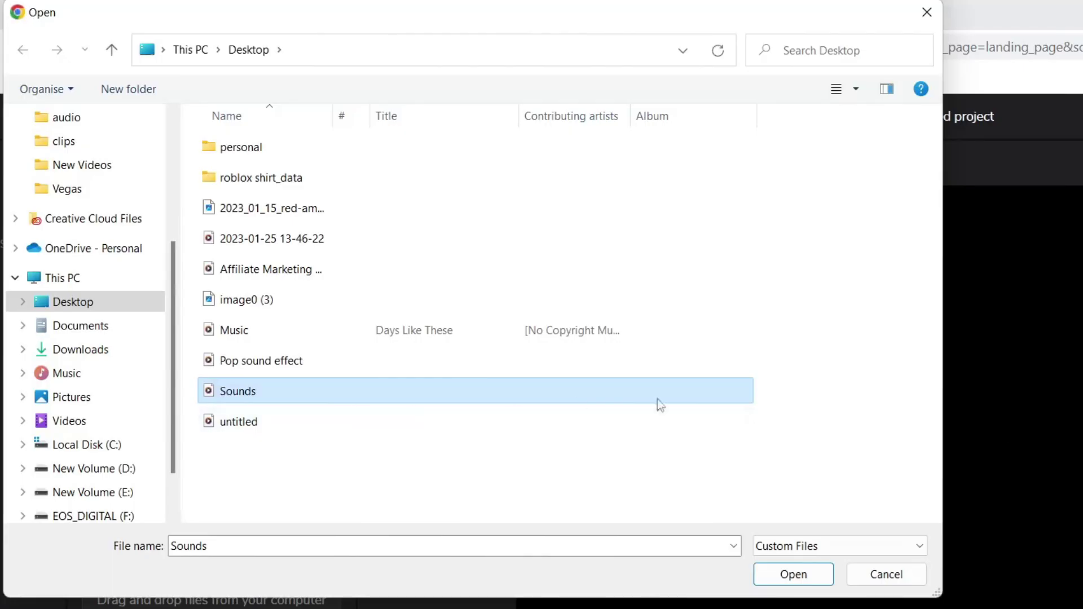
pyautogui.click(460, 331)
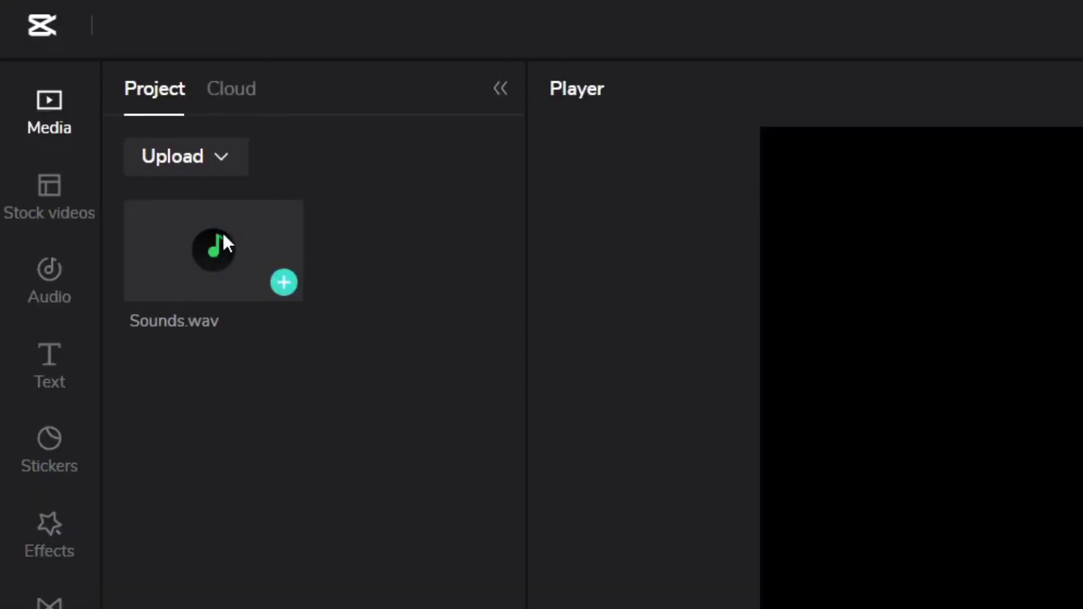
pyautogui.click(283, 282)
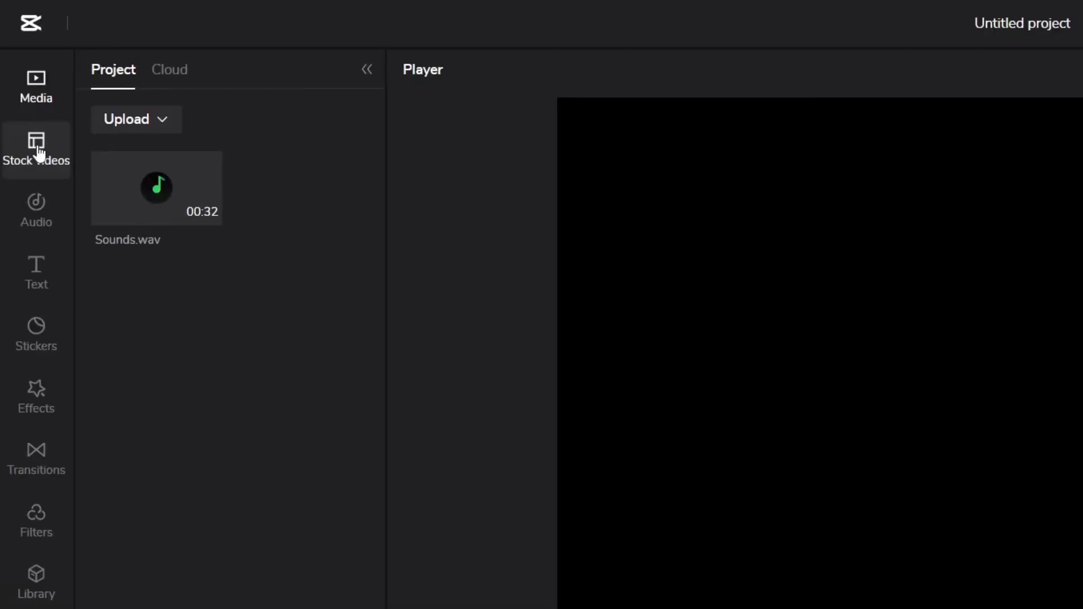
# Step: Browse the Stock videos library
pyautogui.click(20, 132)
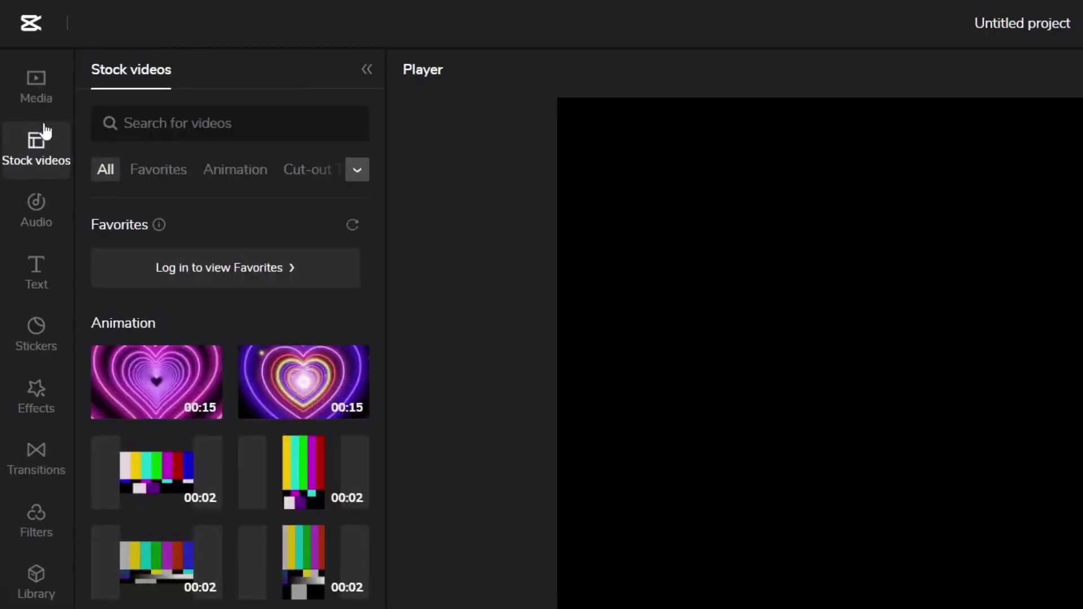
pyautogui.scroll(-5, 272, 452)
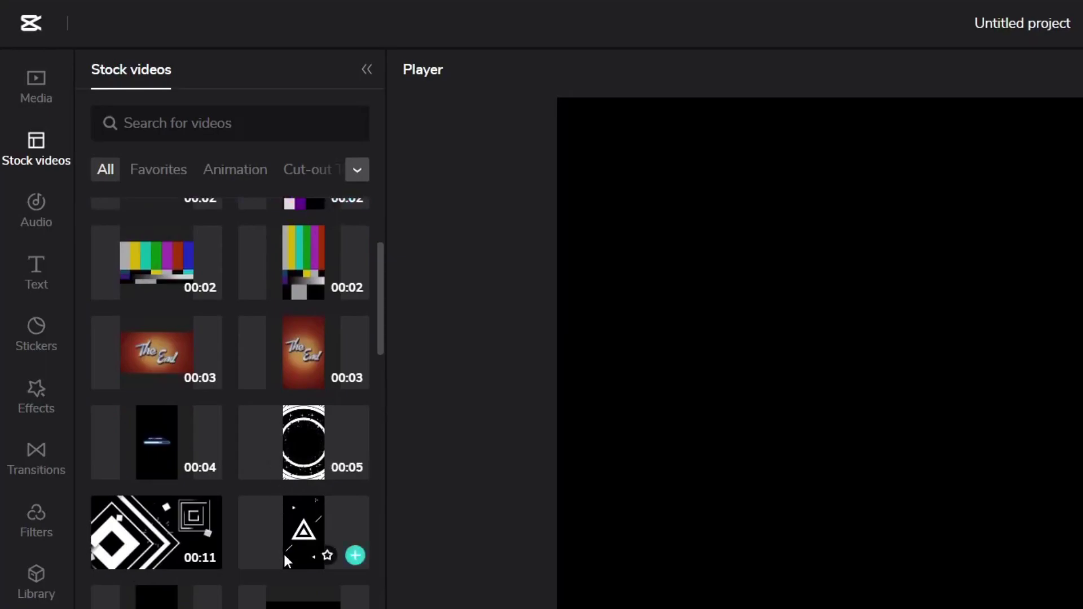
pyautogui.scroll(3, 283, 552)
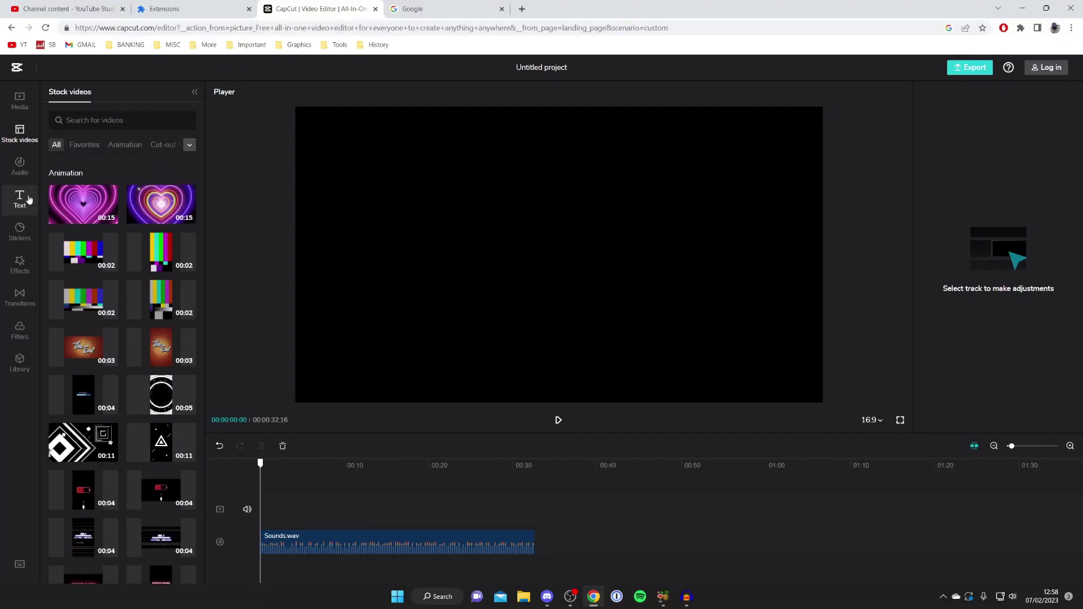
# Step: Add a Default text clip and delete its placeholder wording
pyautogui.click(46, 277)
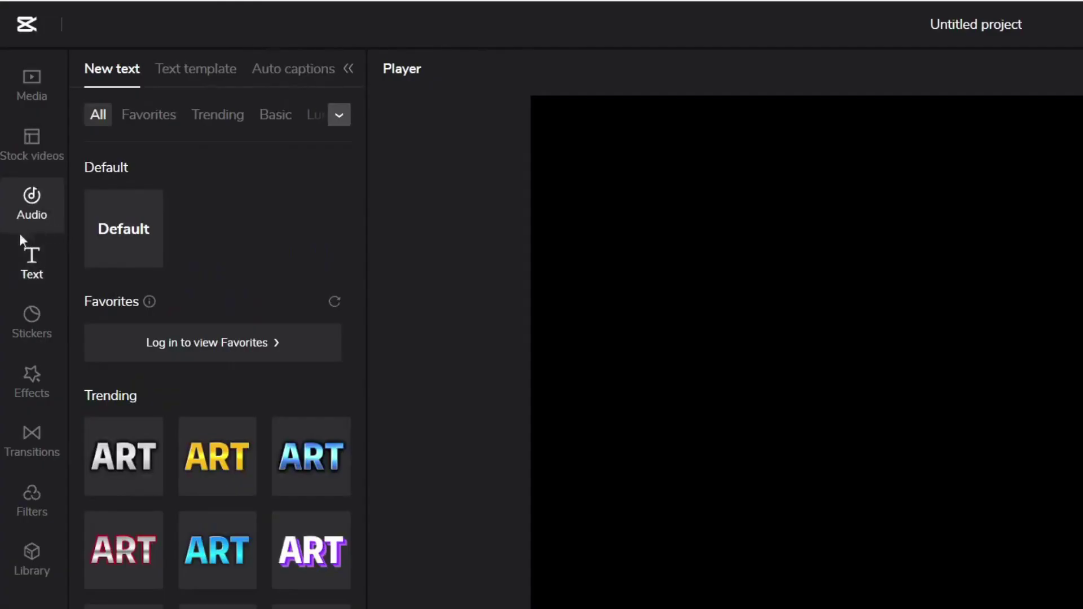
pyautogui.moveTo(136, 226)
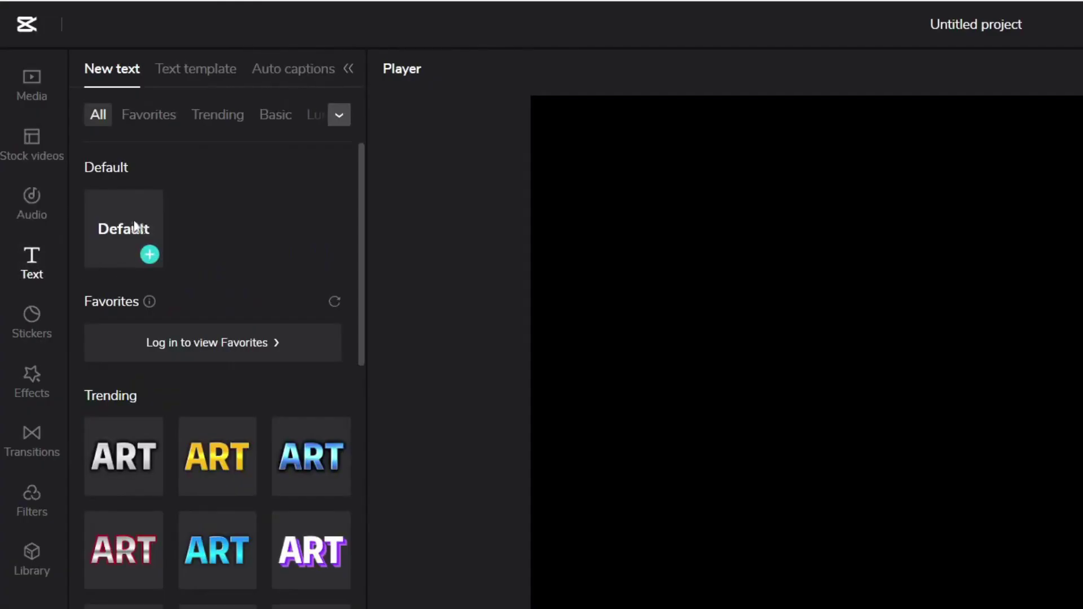
pyautogui.click(149, 256)
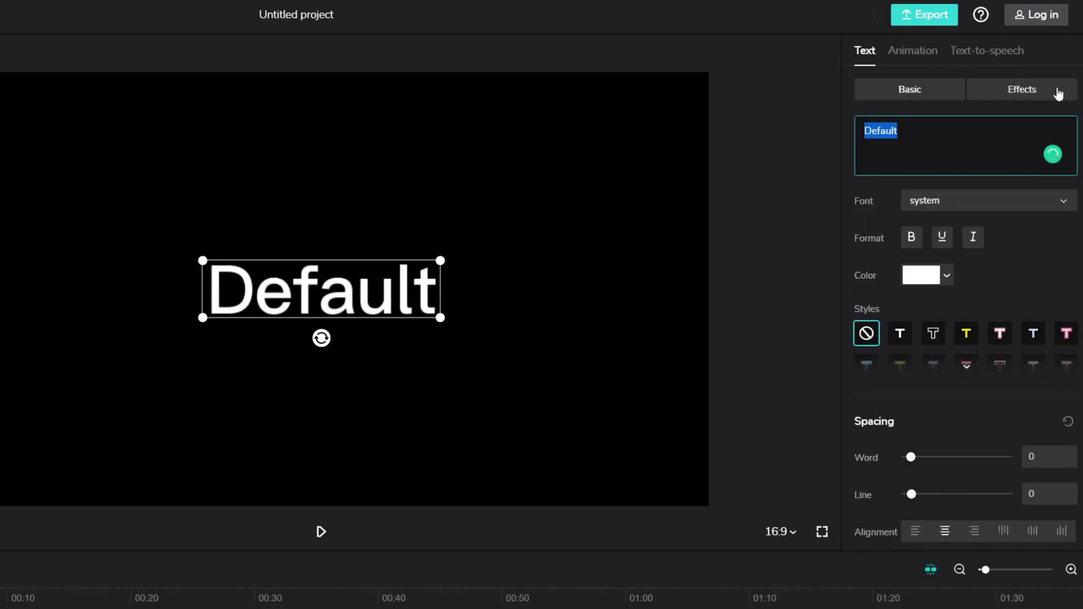
pyautogui.press('BackSpace')
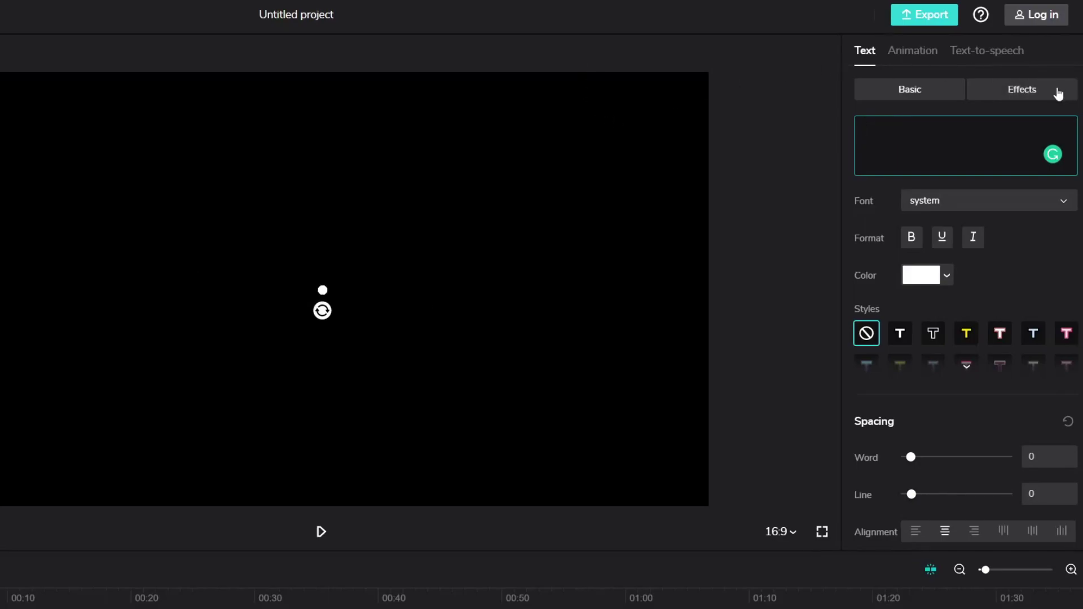
# Step: Enter 'Podcast Episode #1' as the title text and select it for font changes
pyautogui.write('Podcast E')
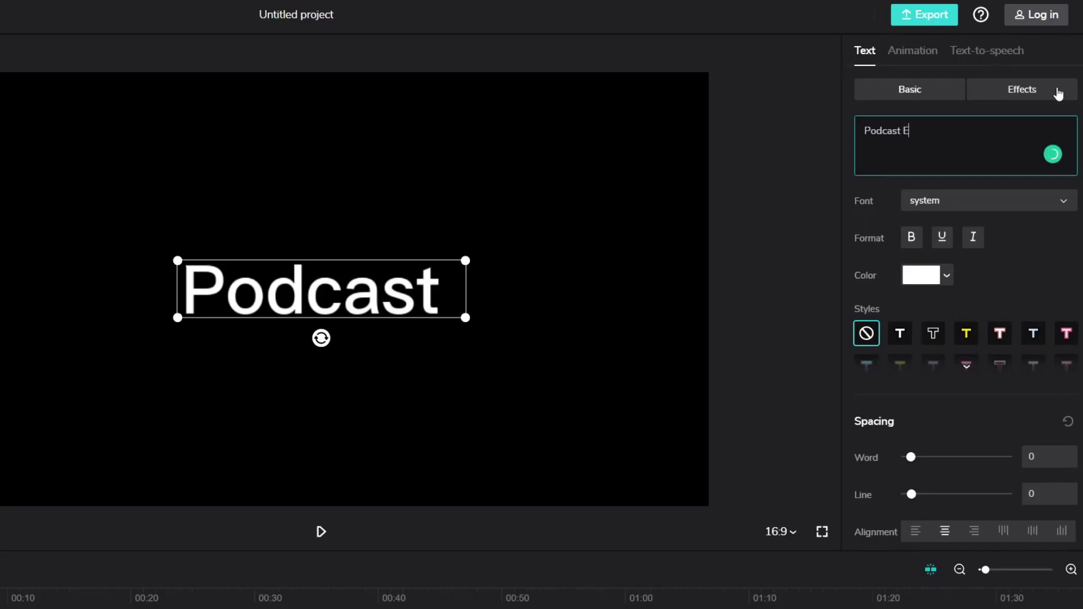
pyautogui.write('pisode')
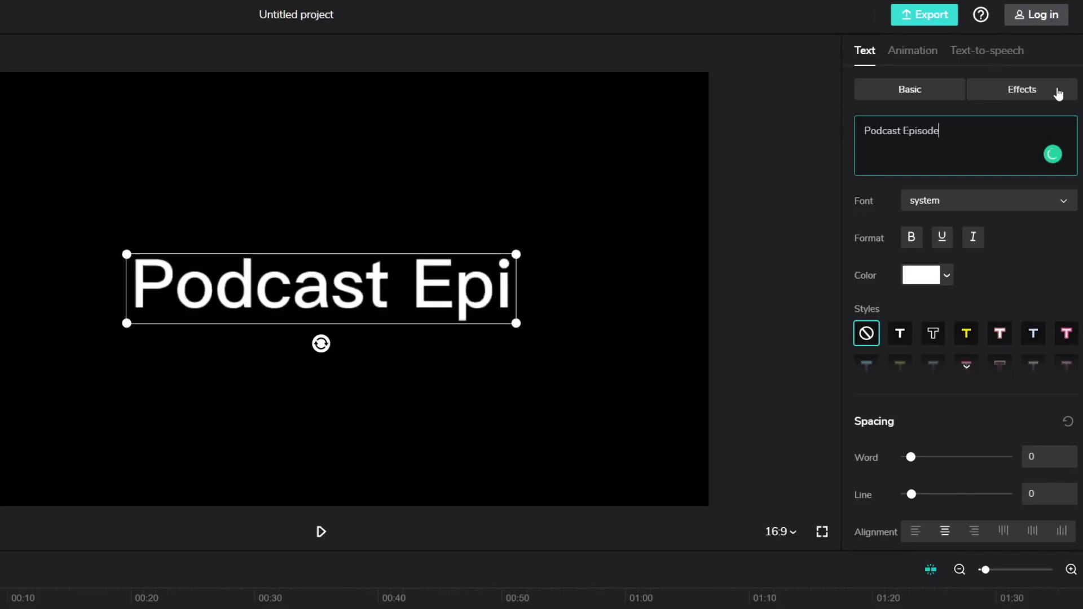
pyautogui.write(' #1')
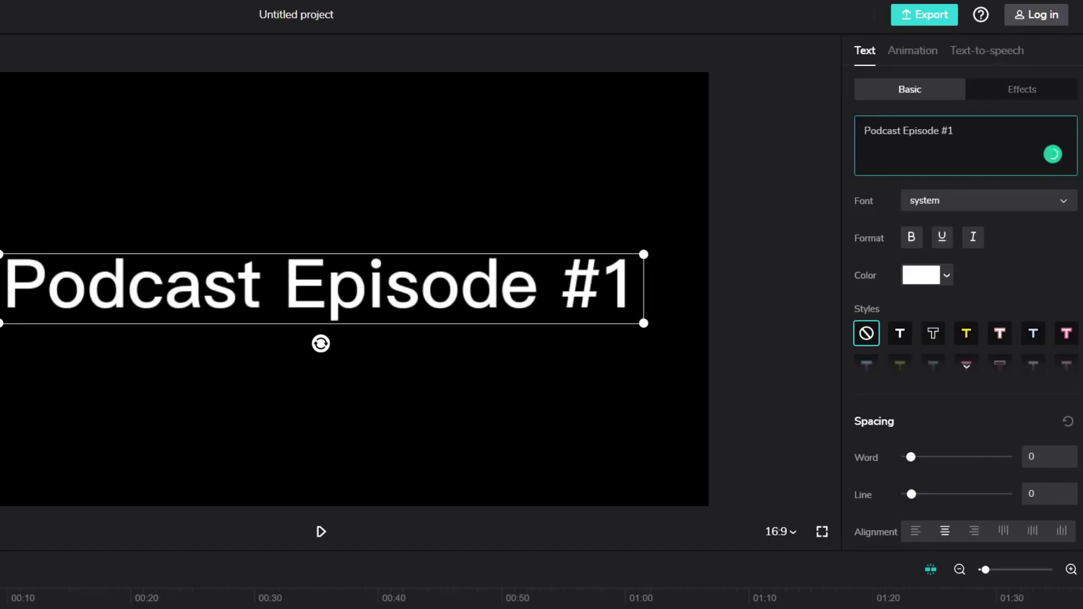
pyautogui.moveTo(988, 131); pyautogui.dragTo(858, 131)
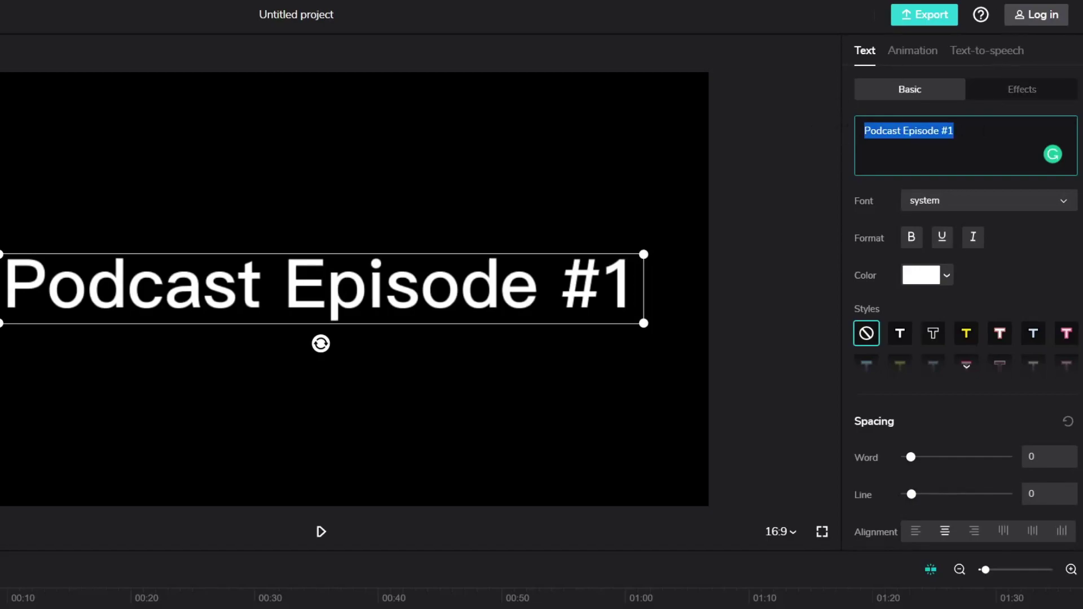
pyautogui.click(951, 201)
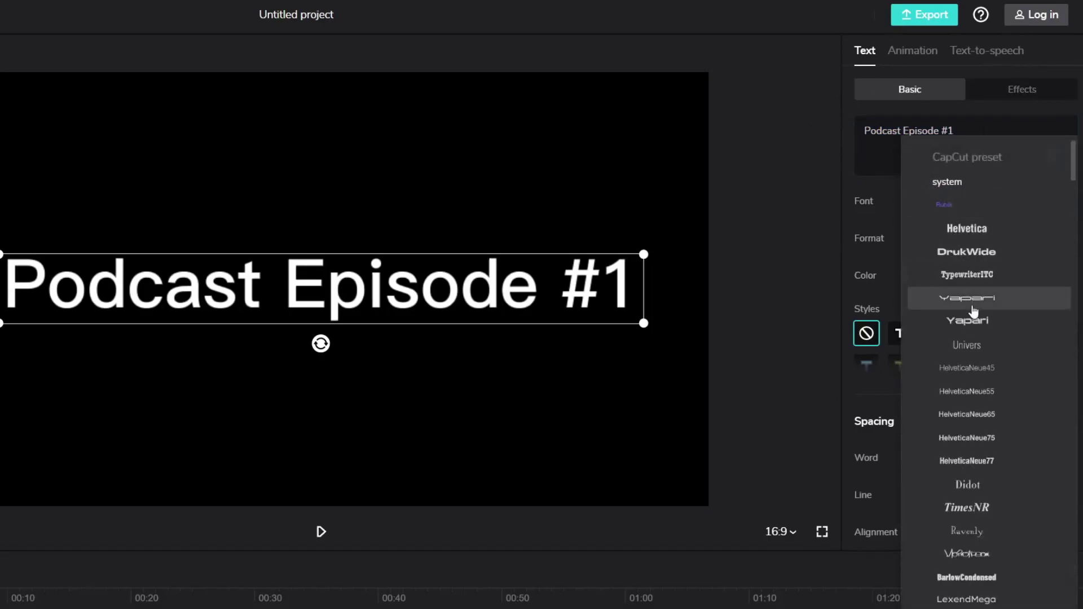
# Step: Apply the TimesNRSevenMTStd font to the title and scroll through the text properties
pyautogui.click(807, 239)
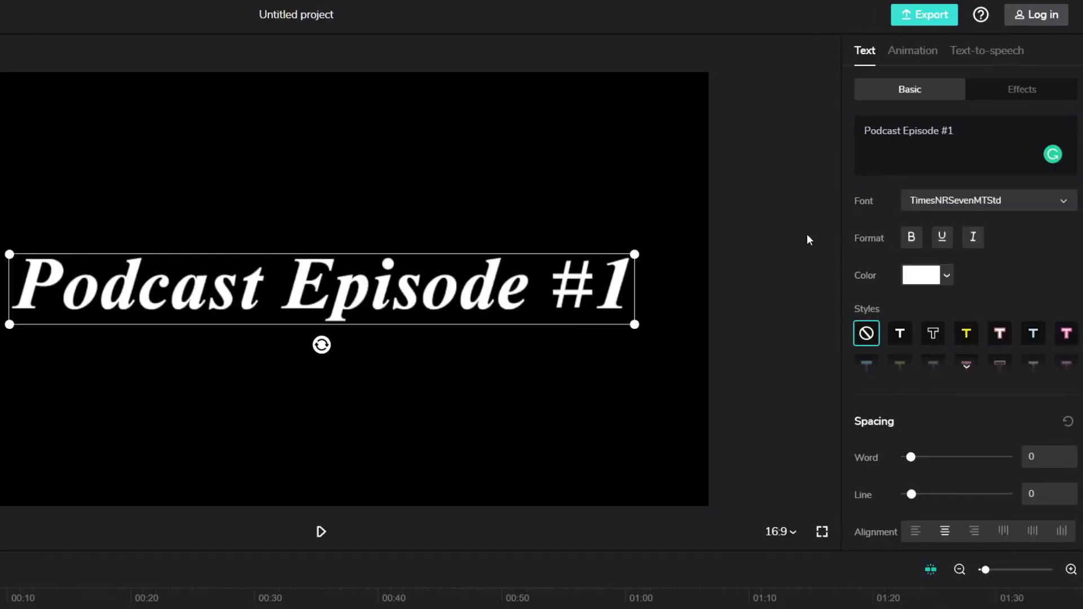
pyautogui.scroll(-2, 873, 266)
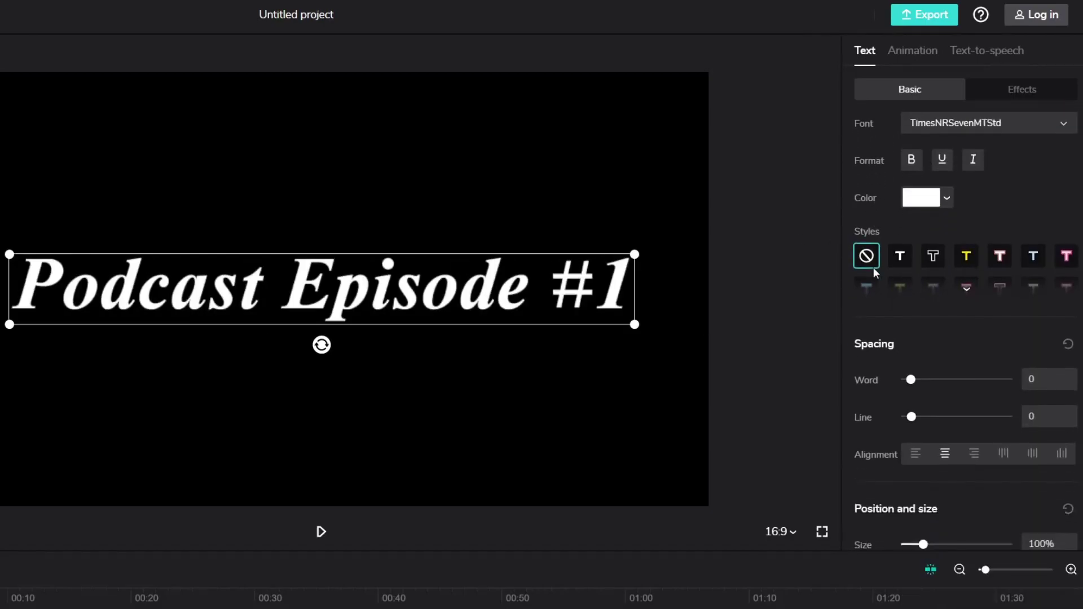
pyautogui.scroll(-8, 896, 267)
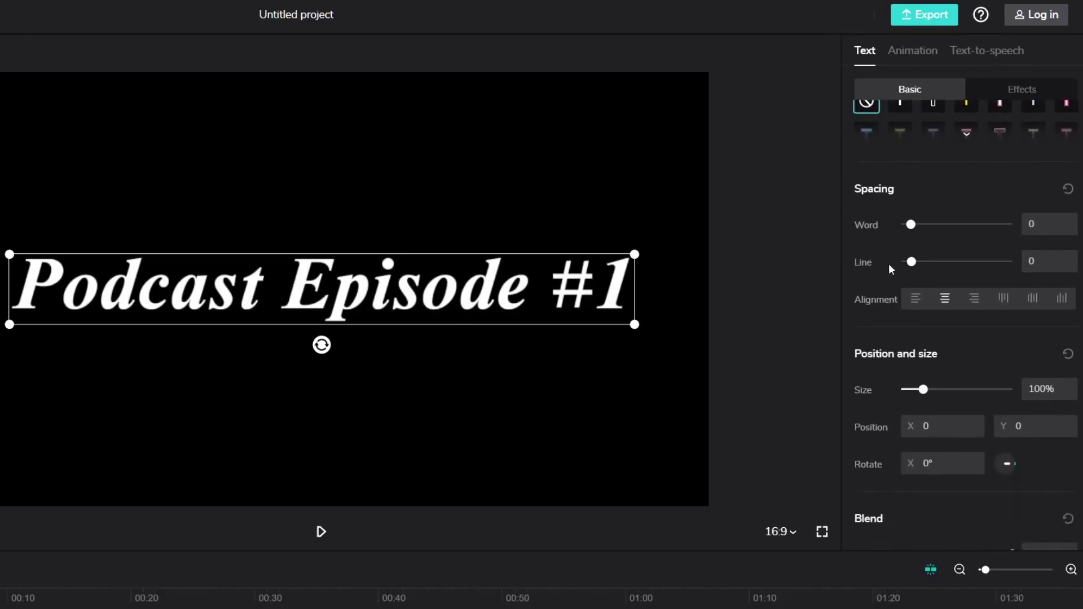
pyautogui.scroll(-4, 884, 262)
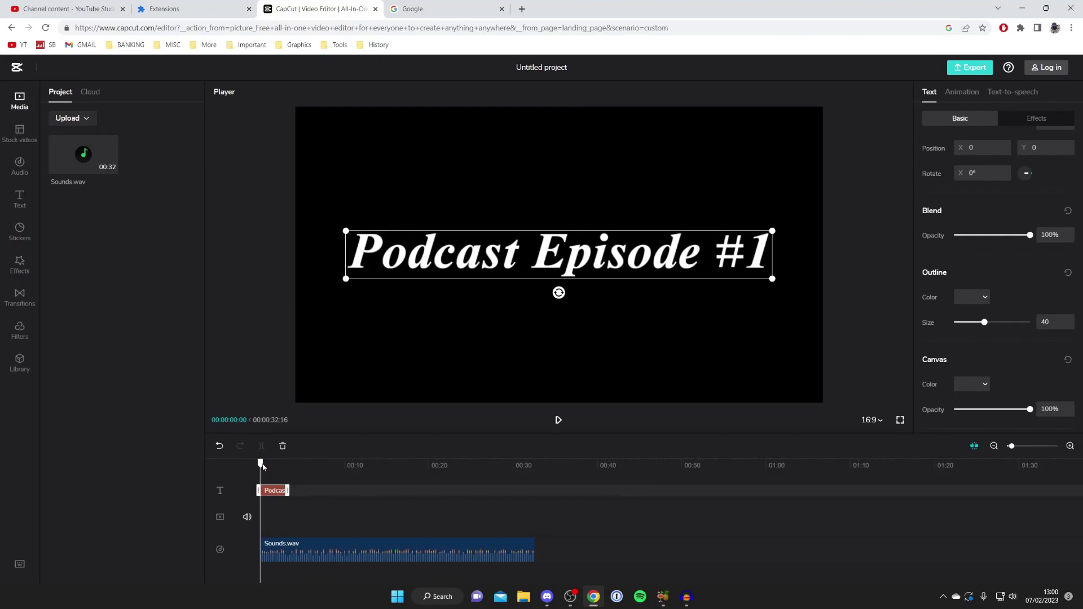
# Step: Stretch the title clip on the timeline to end with the 32-second Sounds.wav audio
pyautogui.moveTo(262, 466)
pyautogui.mouseDown()
pyautogui.moveTo(556, 474)
pyautogui.moveTo(276, 478)
pyautogui.mouseUp()
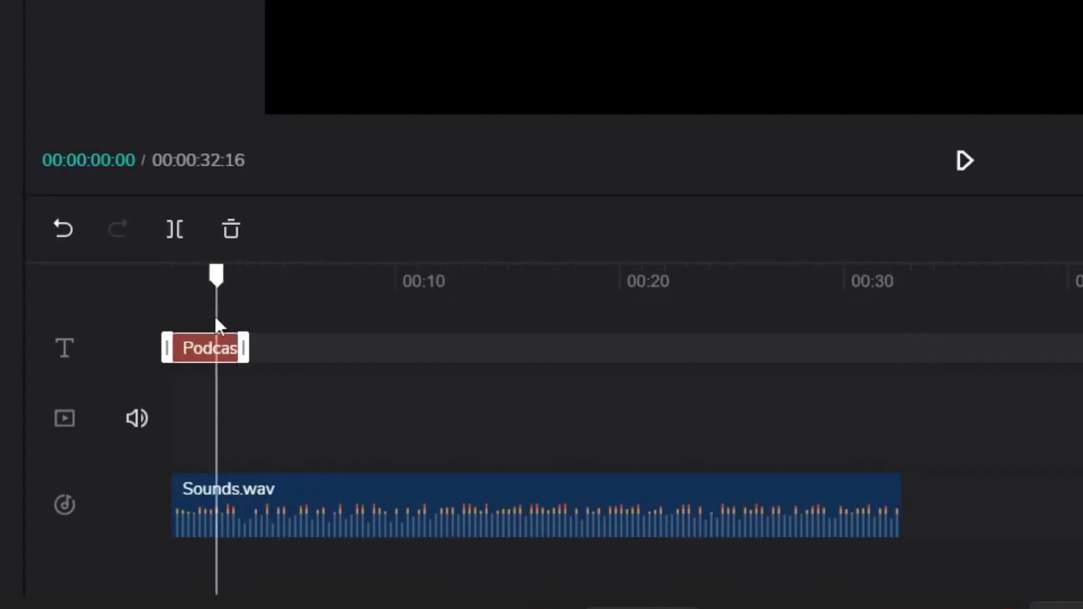
pyautogui.moveTo(214, 319); pyautogui.dragTo(138, 310)
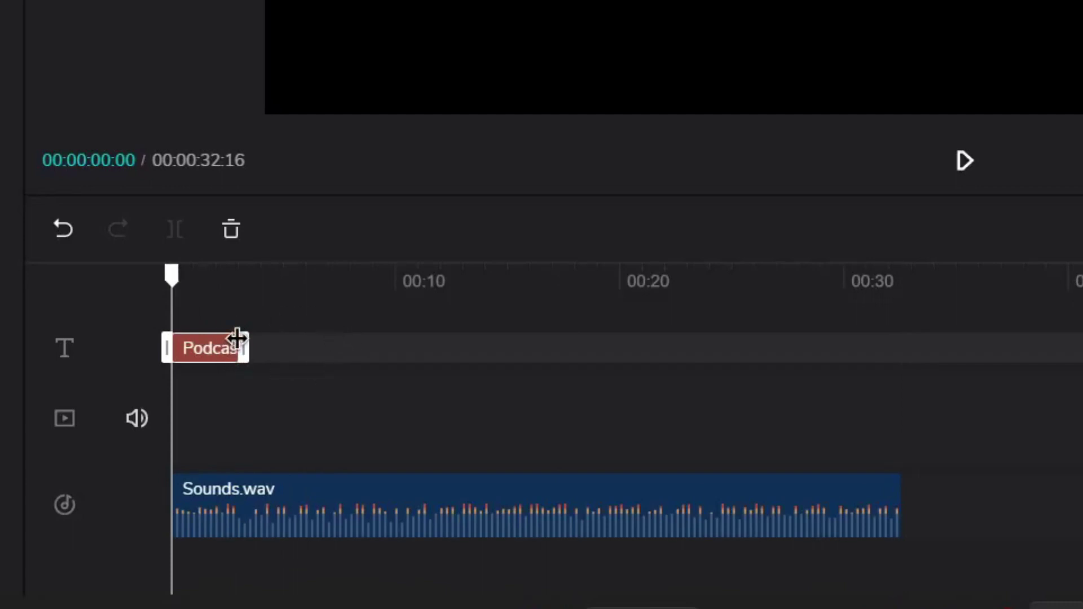
pyautogui.moveTo(237, 339); pyautogui.dragTo(892, 370)
pyautogui.click(900, 366)
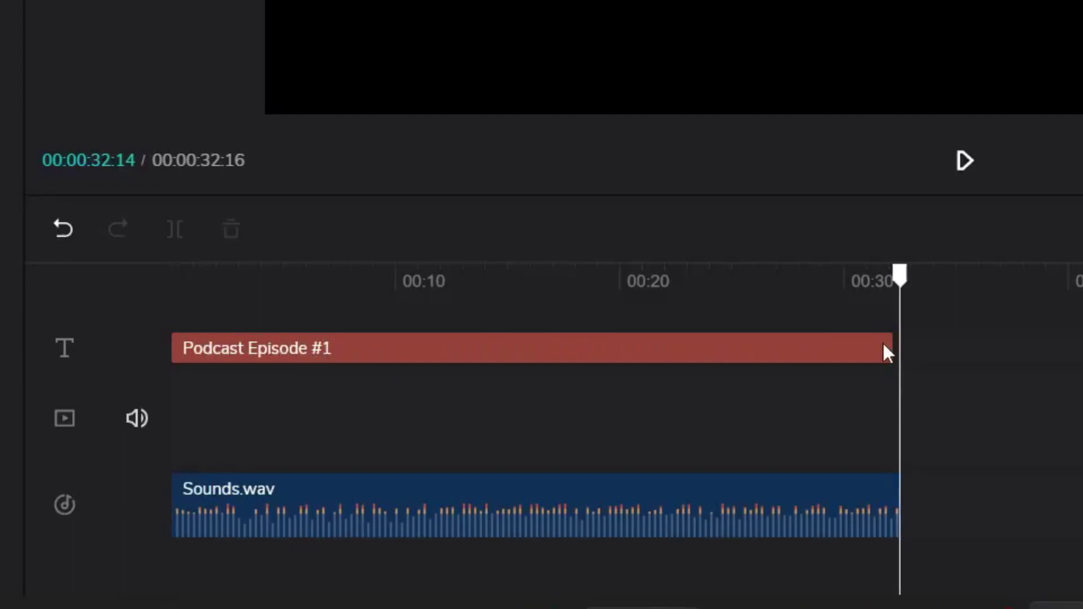
pyautogui.click(890, 346)
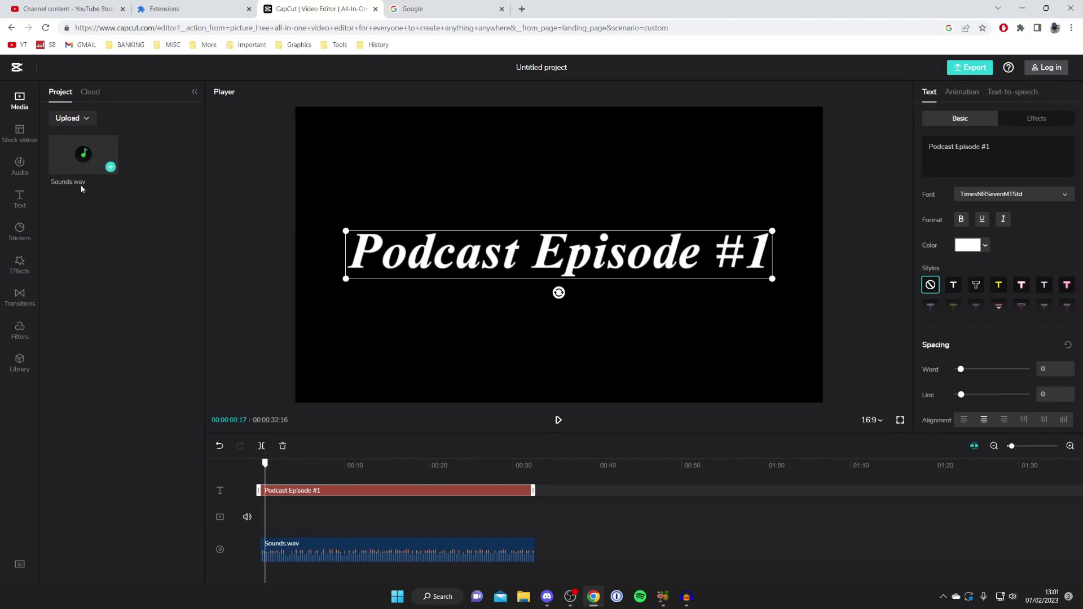
# Step: Check the Upload source options, then log in to the CapCut account
pyautogui.click(85, 119)
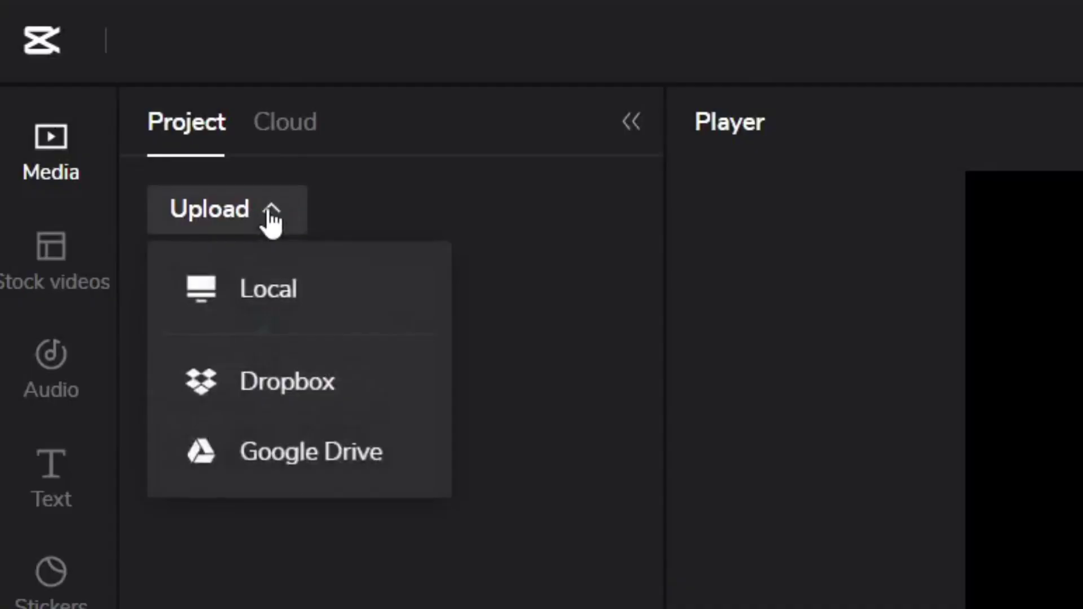
pyautogui.click(82, 144)
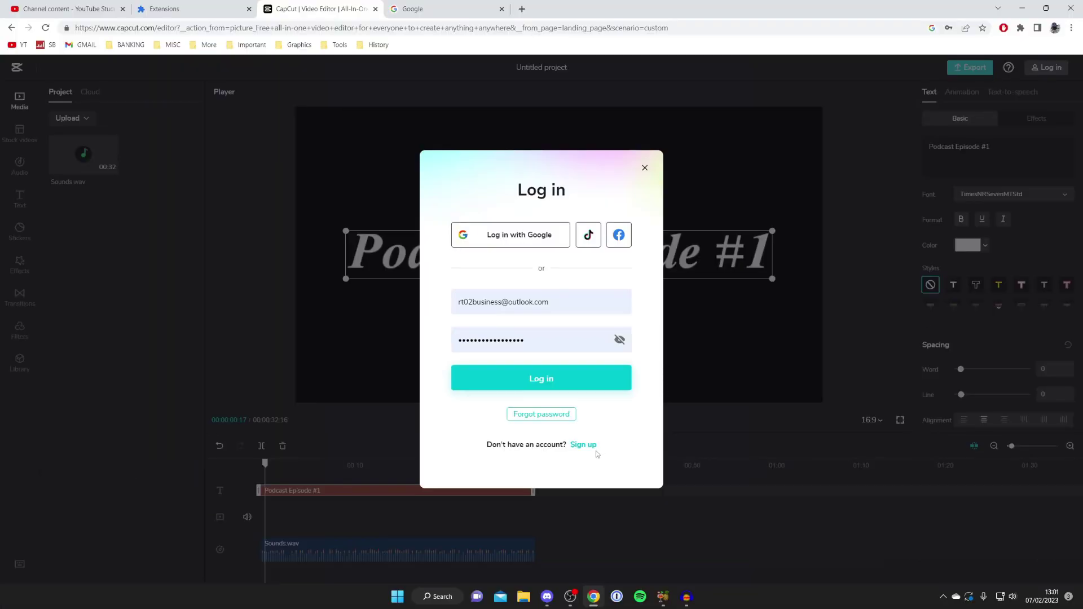
pyautogui.click(588, 379)
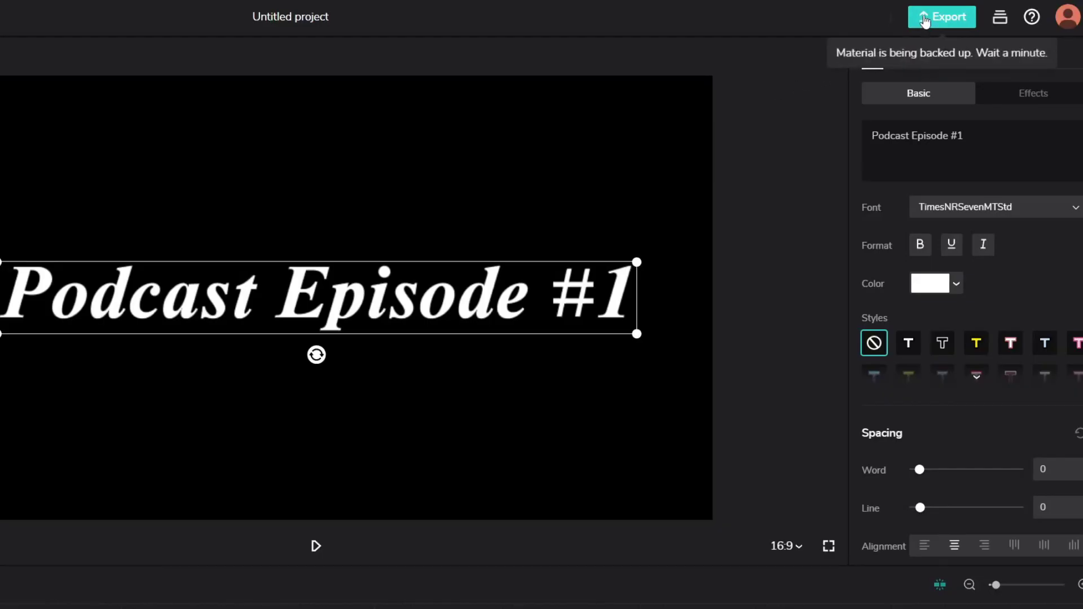
# Step: Open the export settings and rename the file to 'Podcast'
pyautogui.click(925, 21)
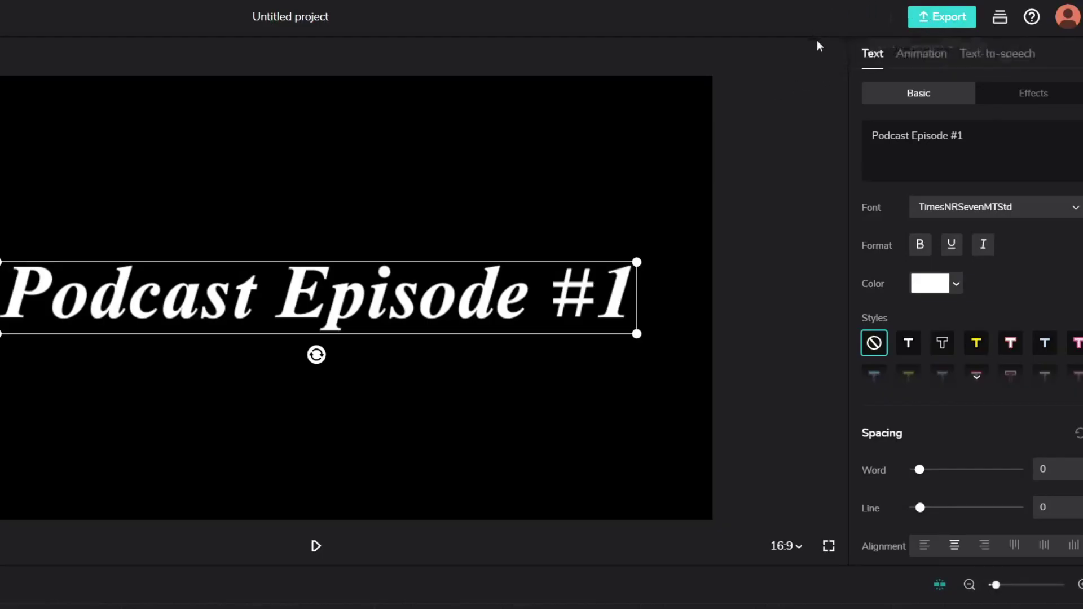
pyautogui.click(917, 21)
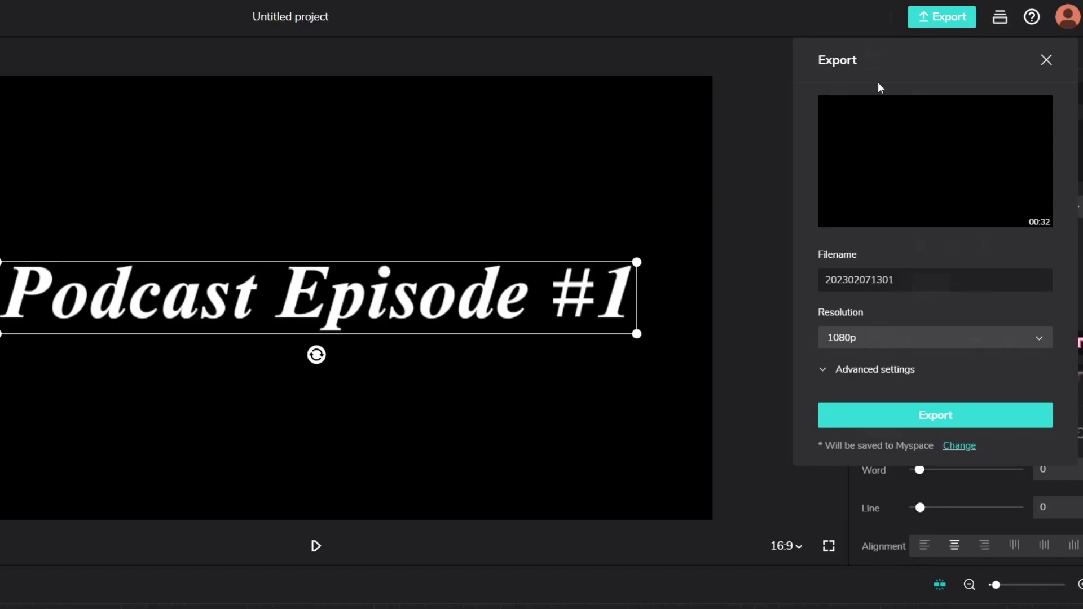
pyautogui.click(914, 277)
pyautogui.doubleClick(934, 282)
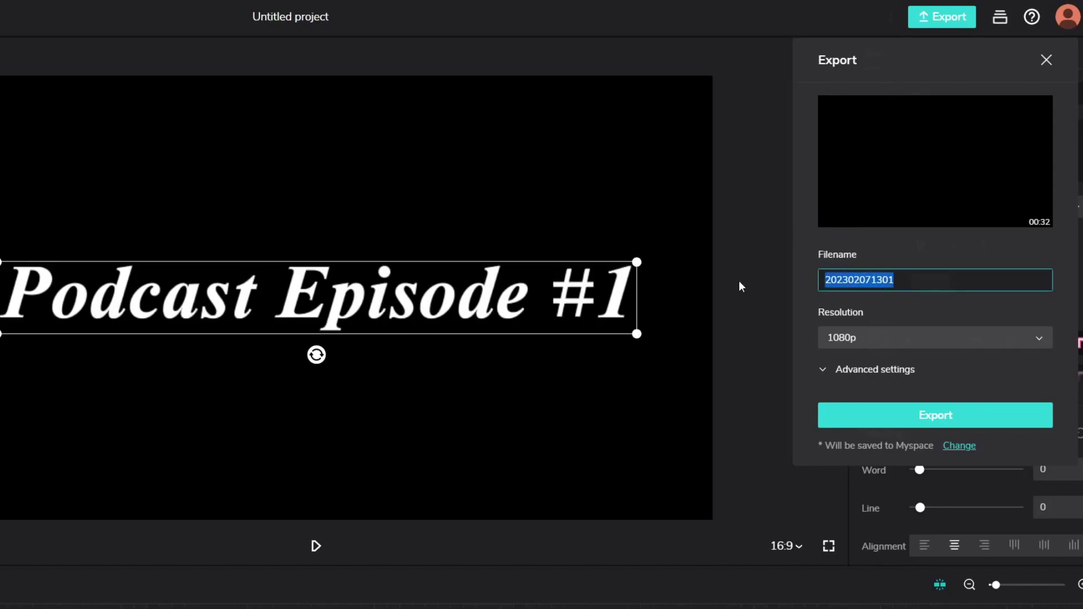
pyautogui.write('Podcast')
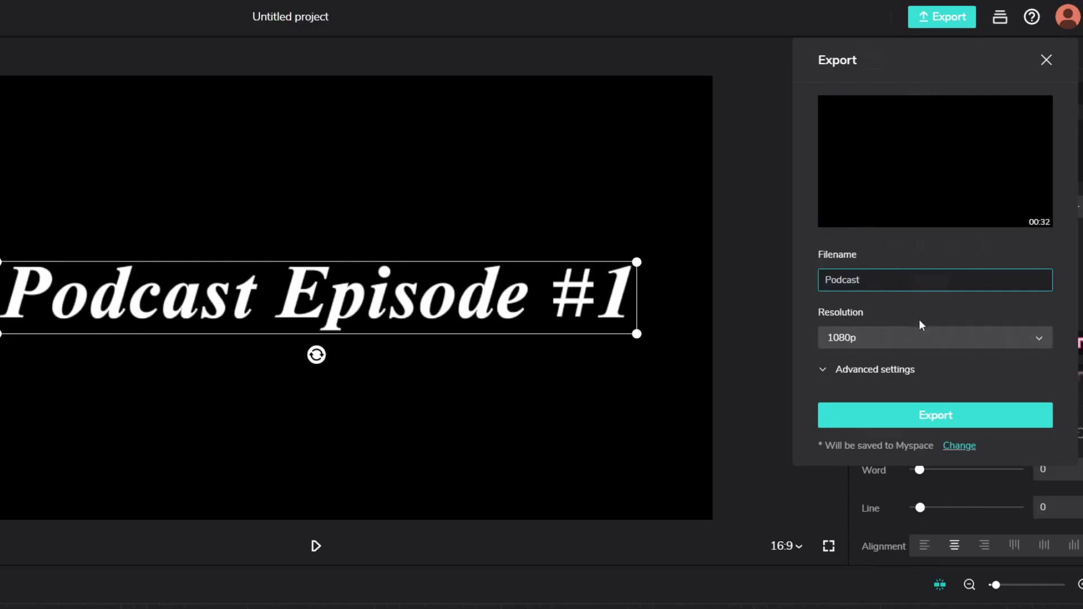
# Step: Export the video as 1080p MP4, download Podcast.mp4, and return to YouTube Studio
pyautogui.click(861, 372)
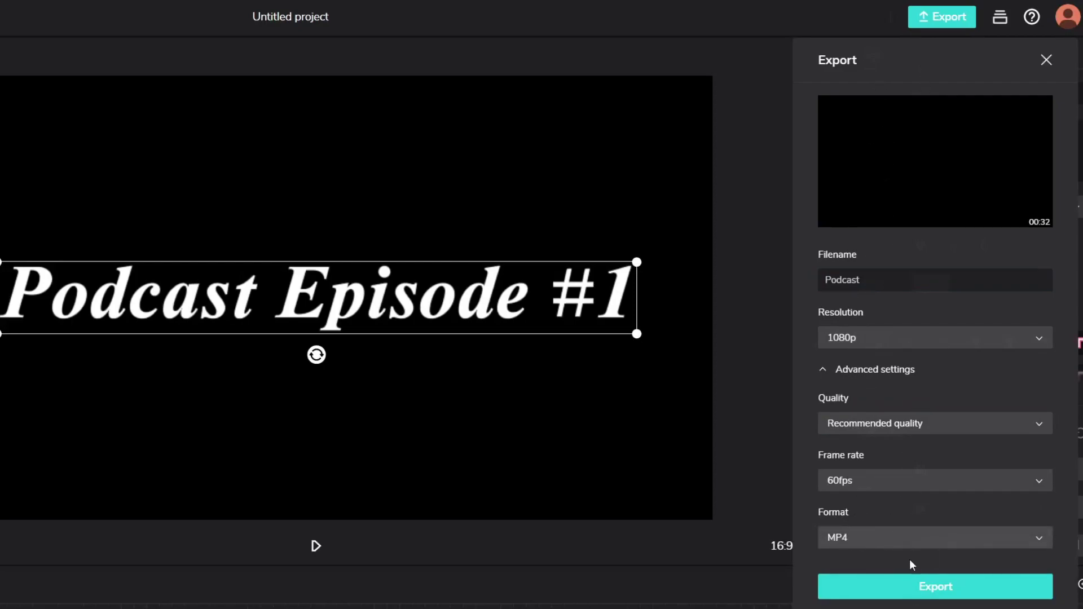
pyautogui.click(936, 586)
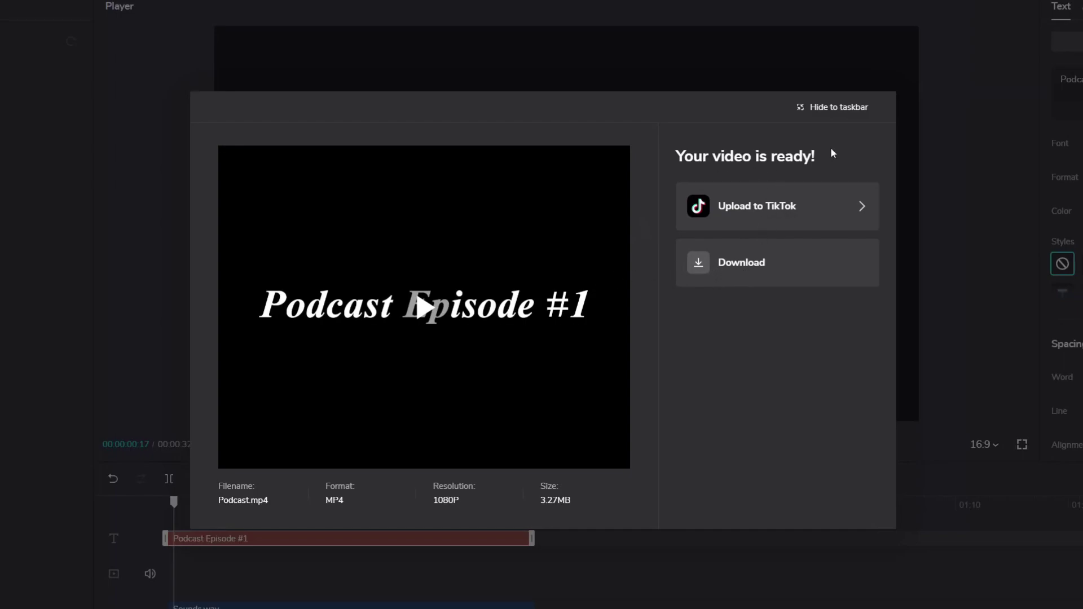
pyautogui.click(748, 271)
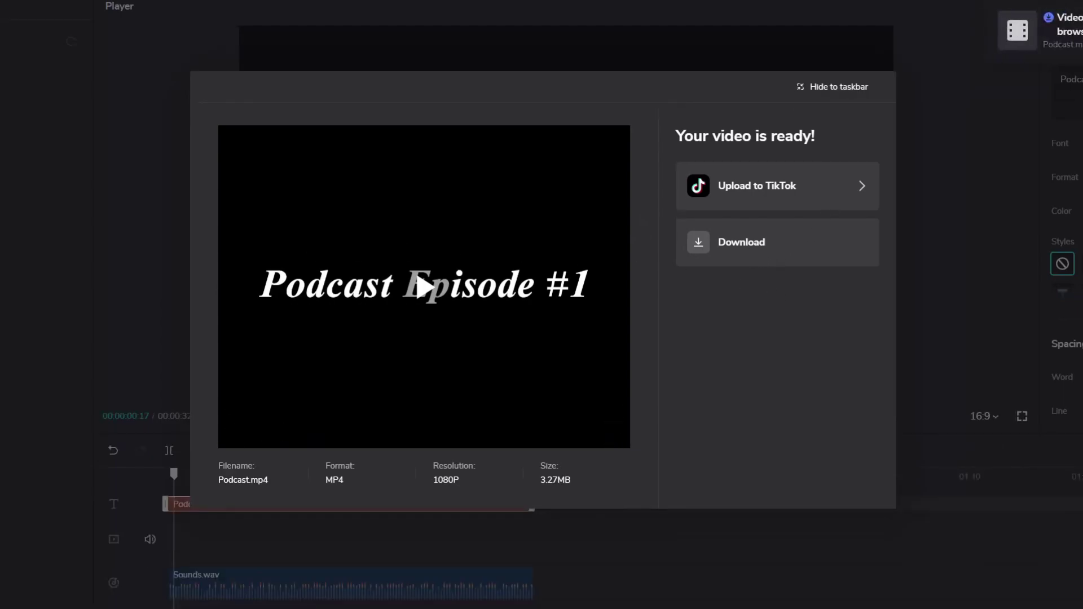
pyautogui.hotkey('ctrl', '1')
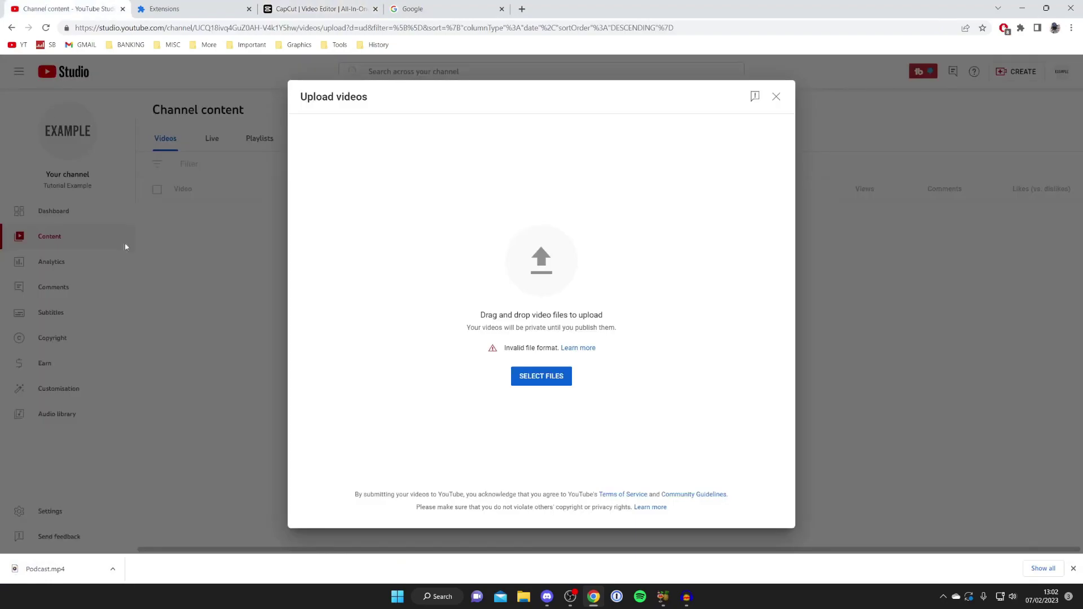
# Step: Upload the Podcast file from Downloads through YouTube Studio's Upload videos dialog
pyautogui.click(521, 377)
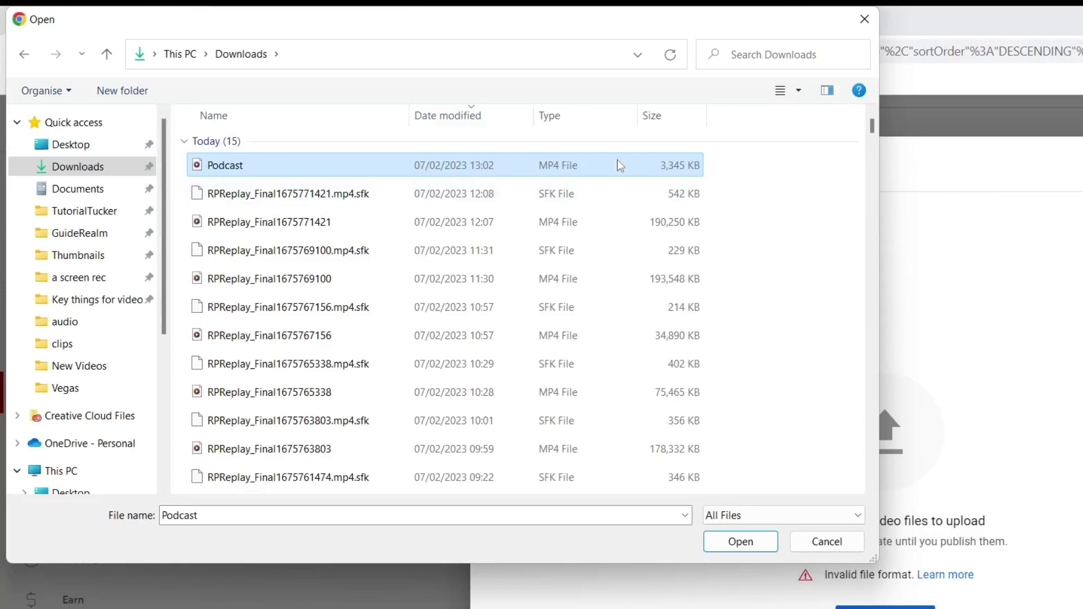
pyautogui.click(741, 541)
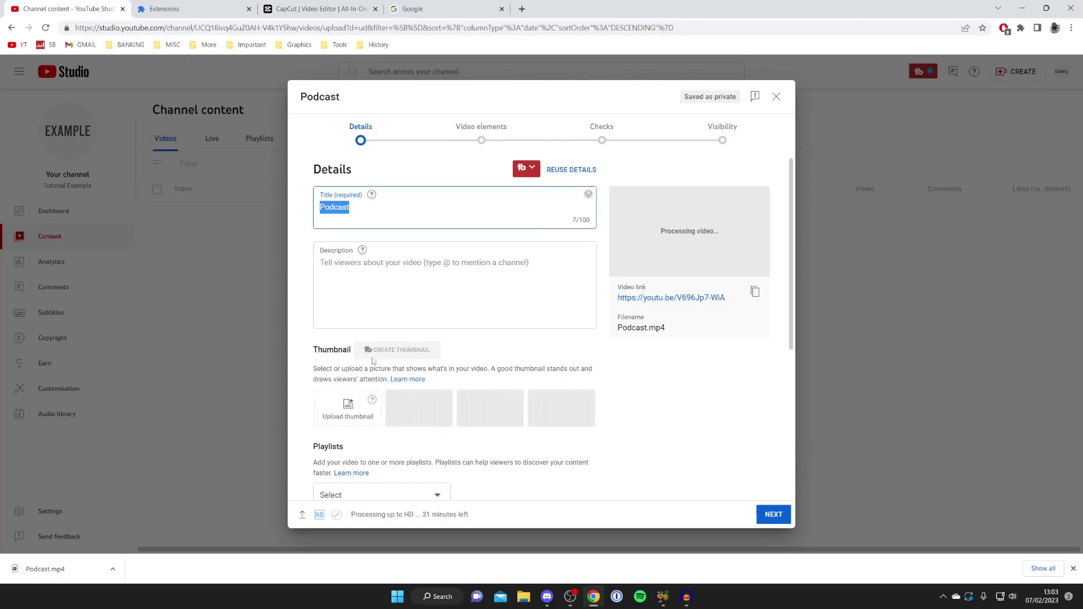
pyautogui.scroll(-4, 435, 290)
pyautogui.scroll(4, 435, 290)
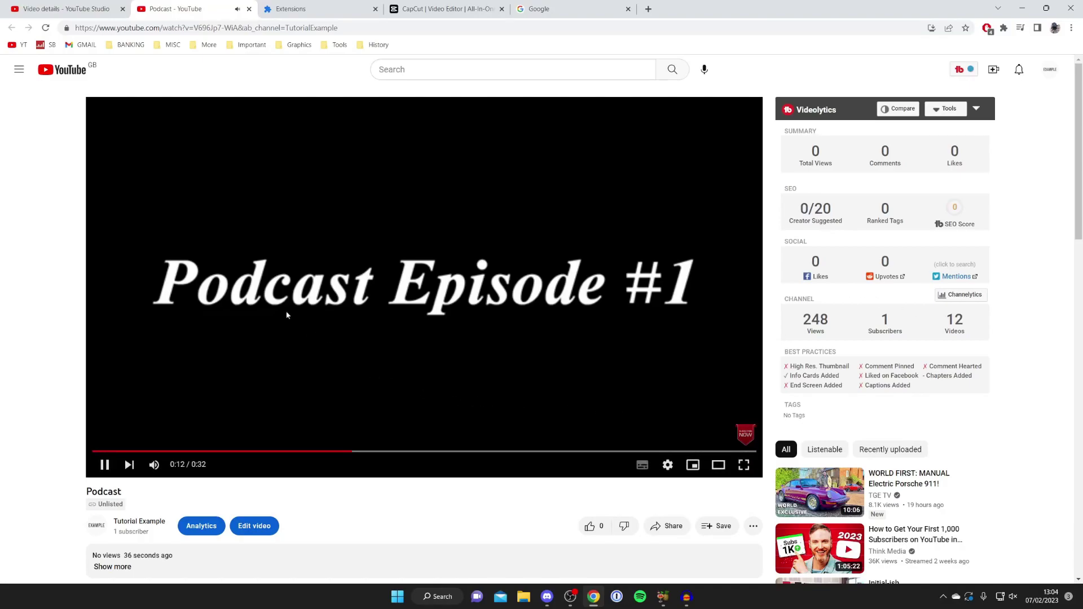
# Step: Pause the Podcast video at 0:13 with the 'Podcast Episode #1' title showing
pyautogui.click(349, 248)
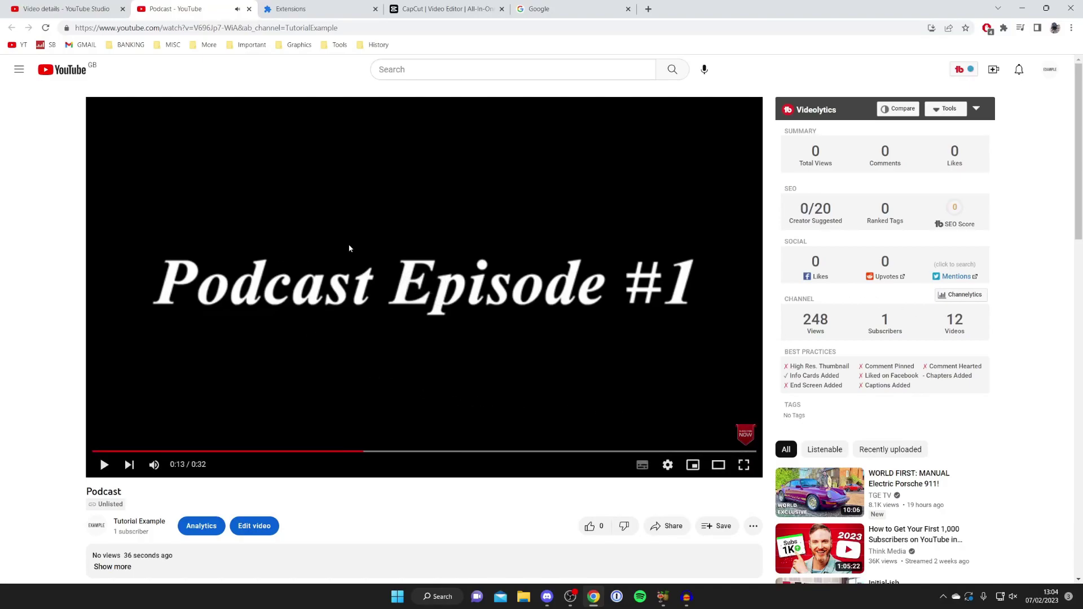